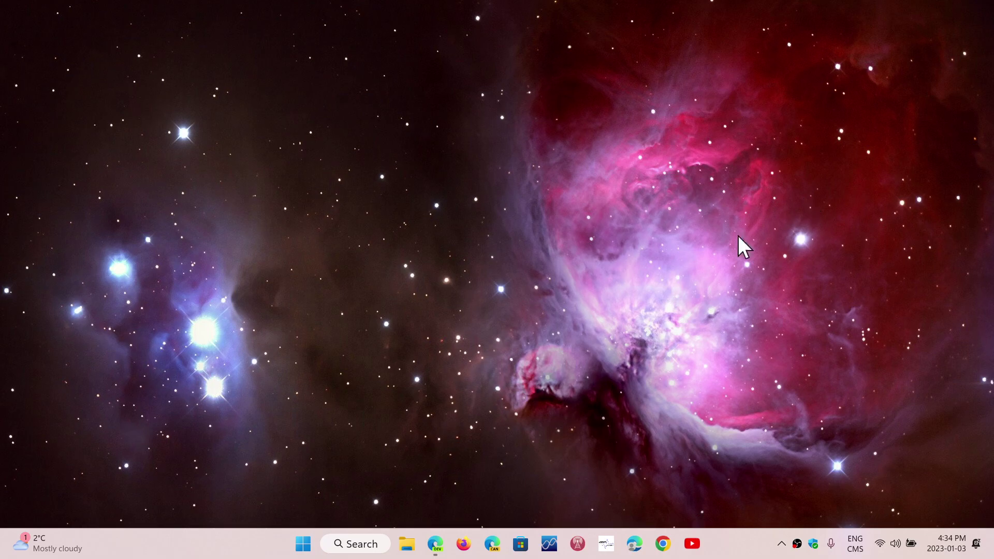
Bring up the receiver map and zoom in one level on North America and Europe
left_click(434, 545)
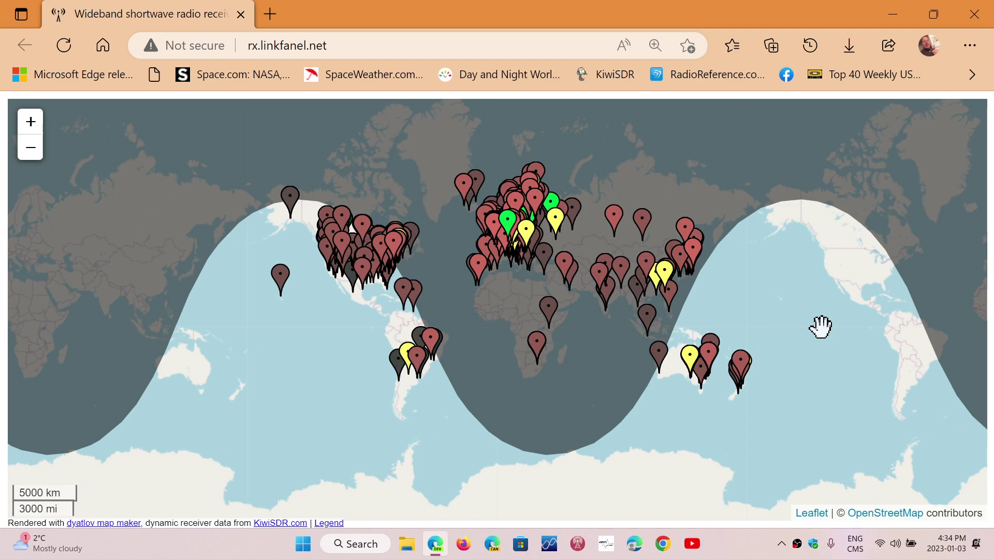
left_click(31, 125)
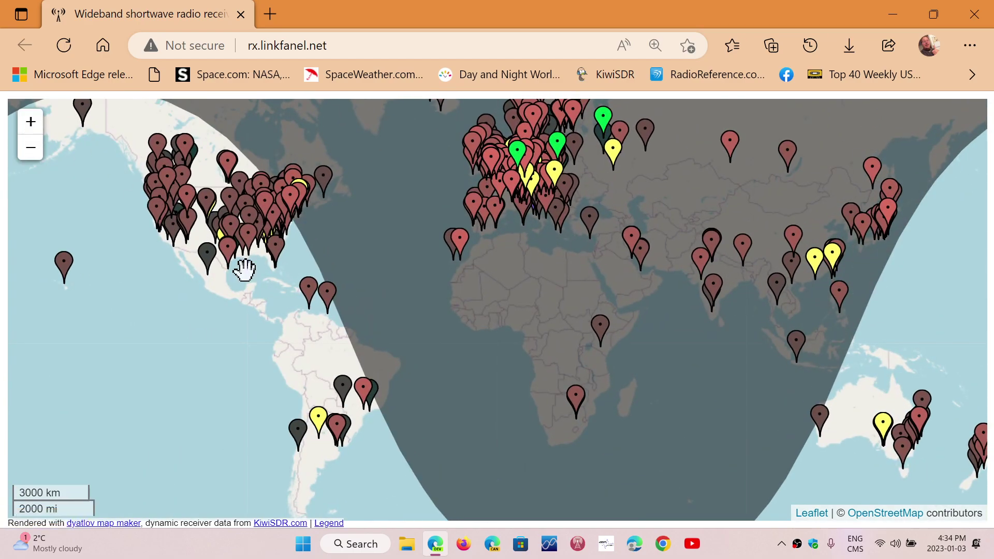
left_click_drag(388, 259, 368, 305)
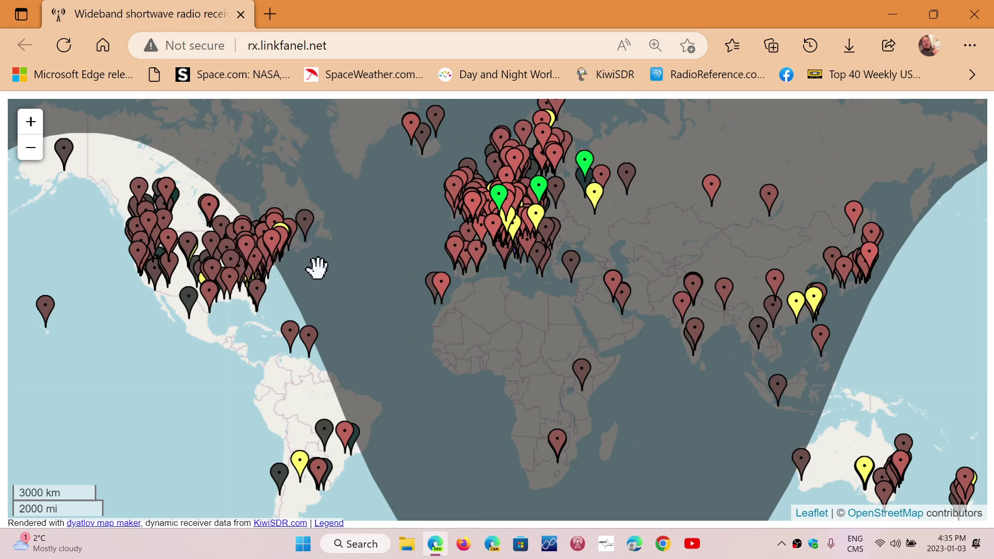
Zoom to eastern Canada and launch the Stratford, Prince Edward Island receiver's OpenWebRX page
scroll(317, 267, "up", 2)
scroll(317, 268, "down", 1)
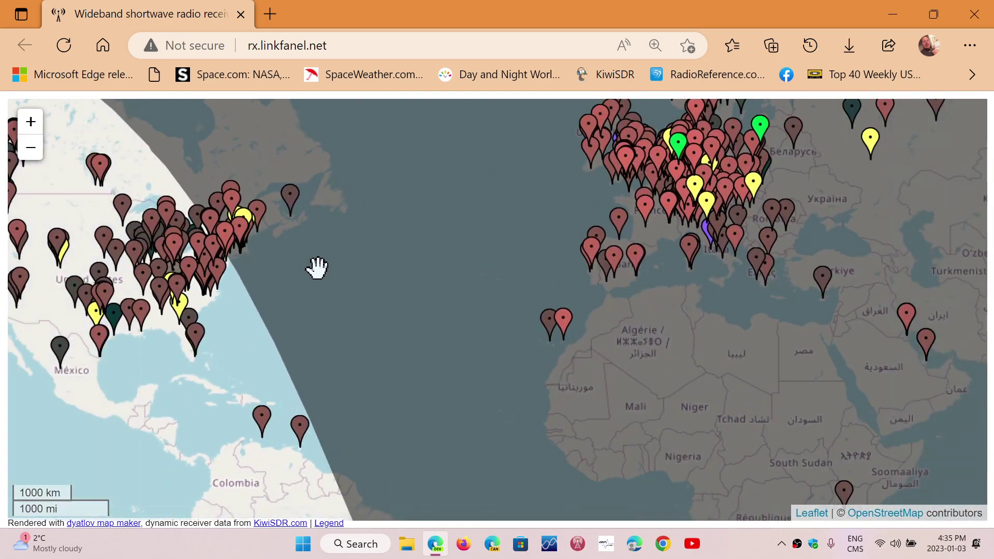
scroll(317, 267, "up", 1)
left_click_drag(317, 267, 646, 358)
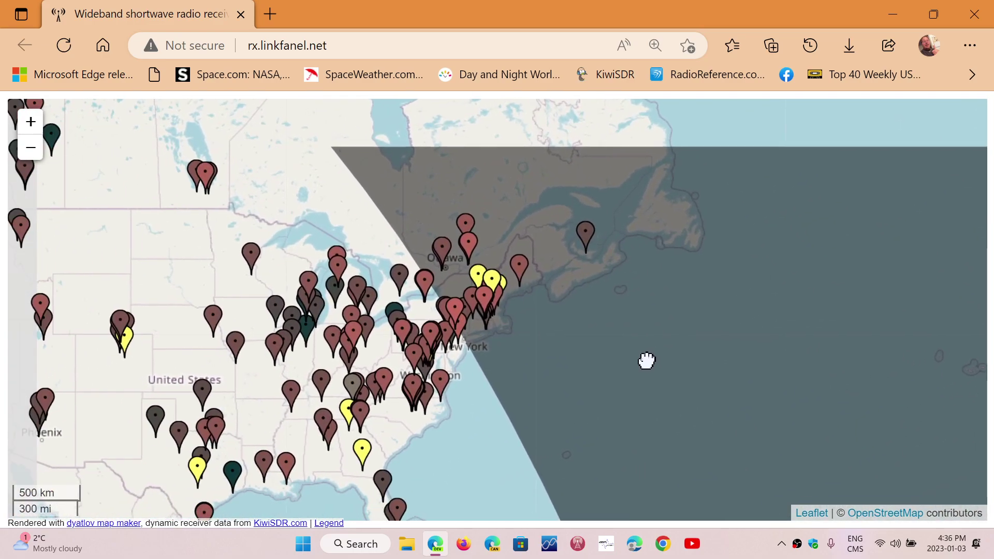
left_click(589, 237)
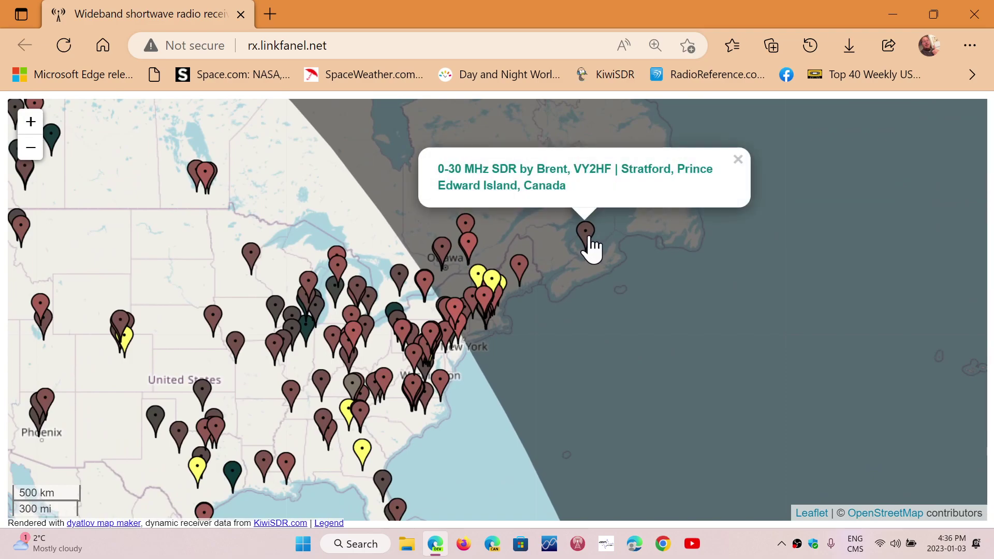
left_click(544, 167)
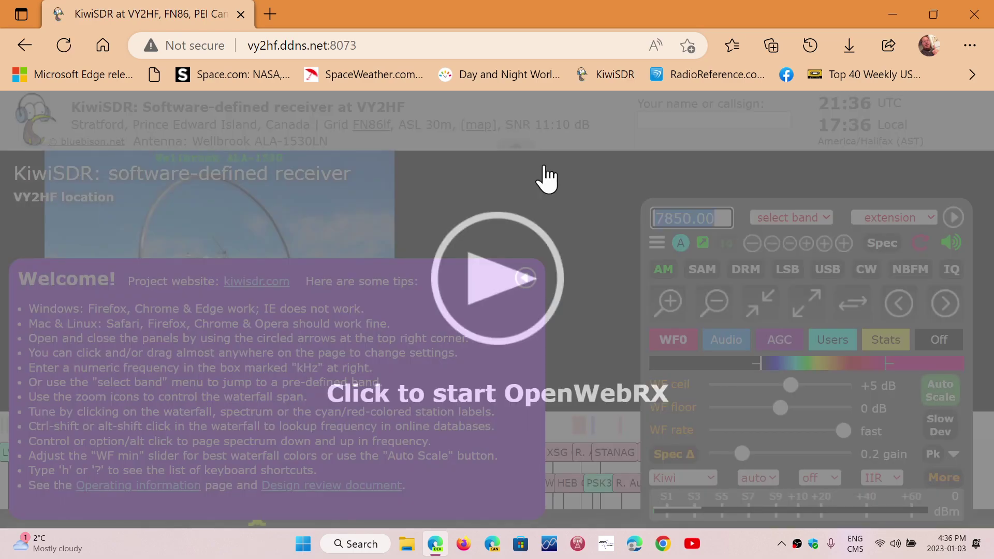
left_click(507, 288)
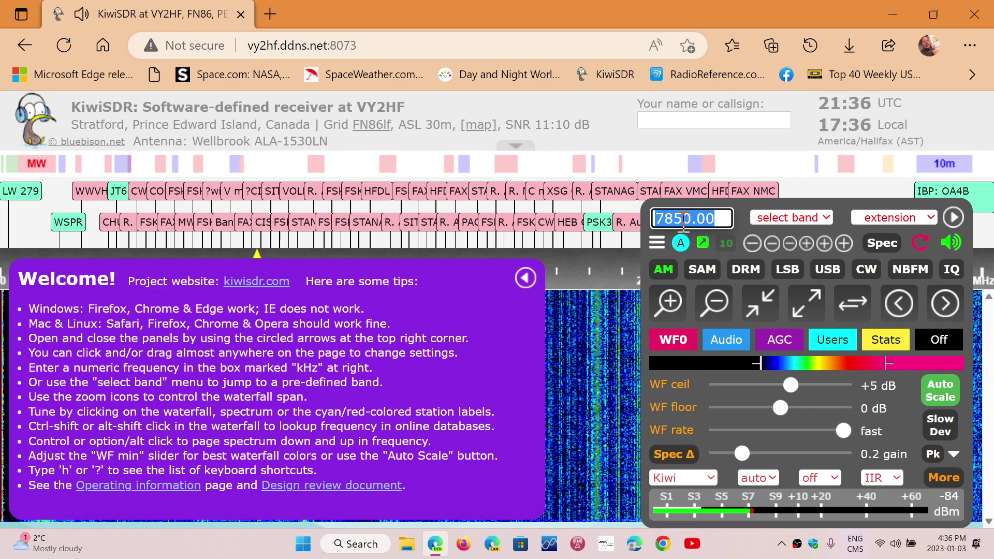
Tune the receiver to 10000 kHz, then to 25000 kHz
type("10")
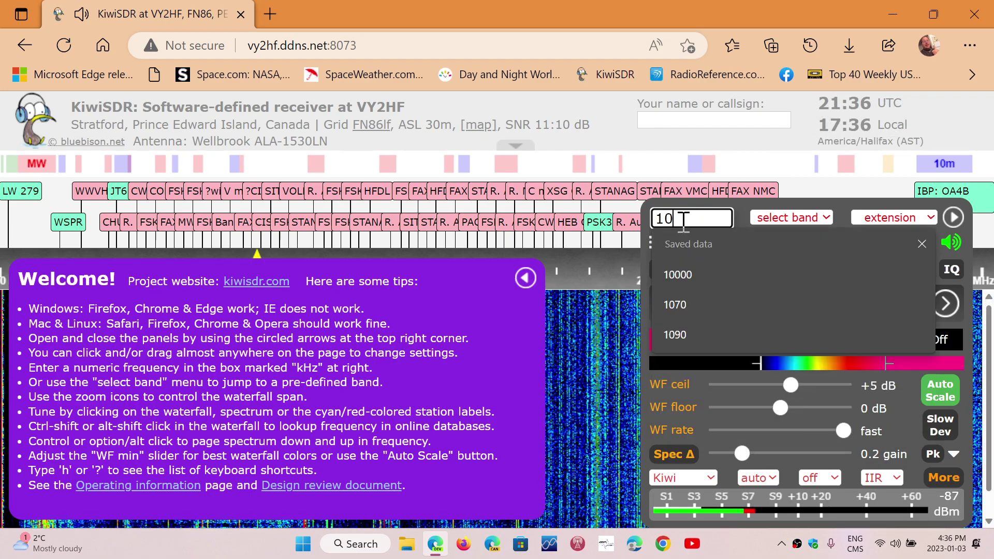
type("000")
key("Return")
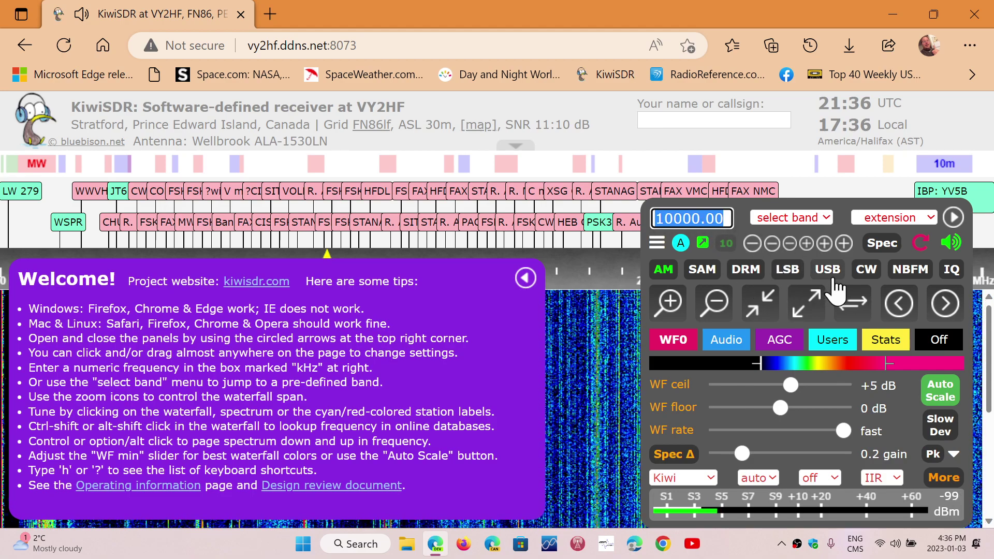
left_click(683, 218)
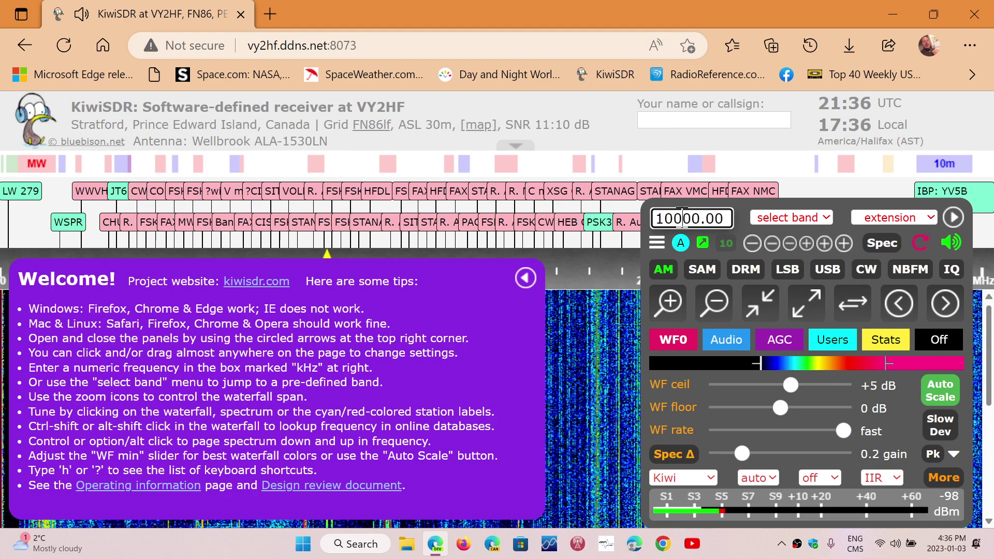
double_click(683, 218)
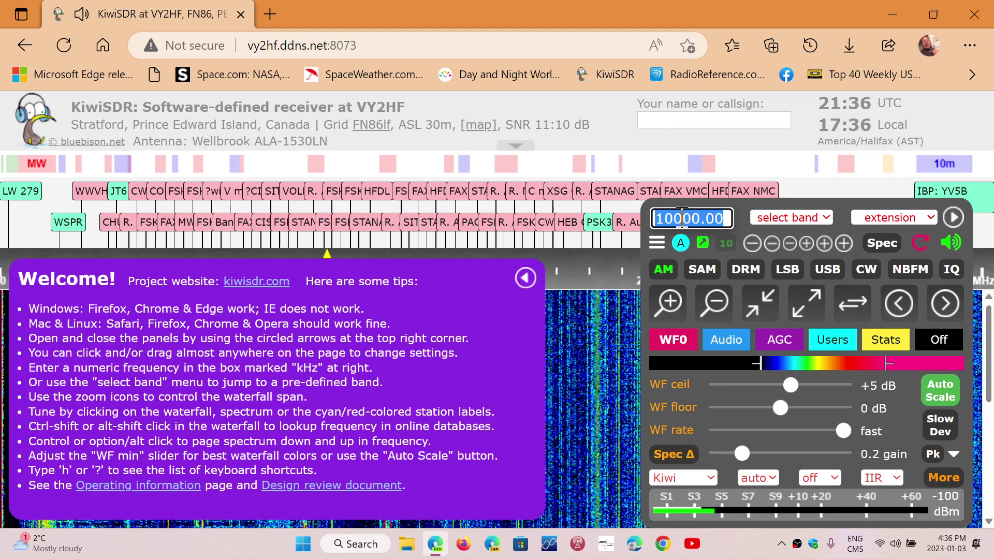
type("25000")
key("Return")
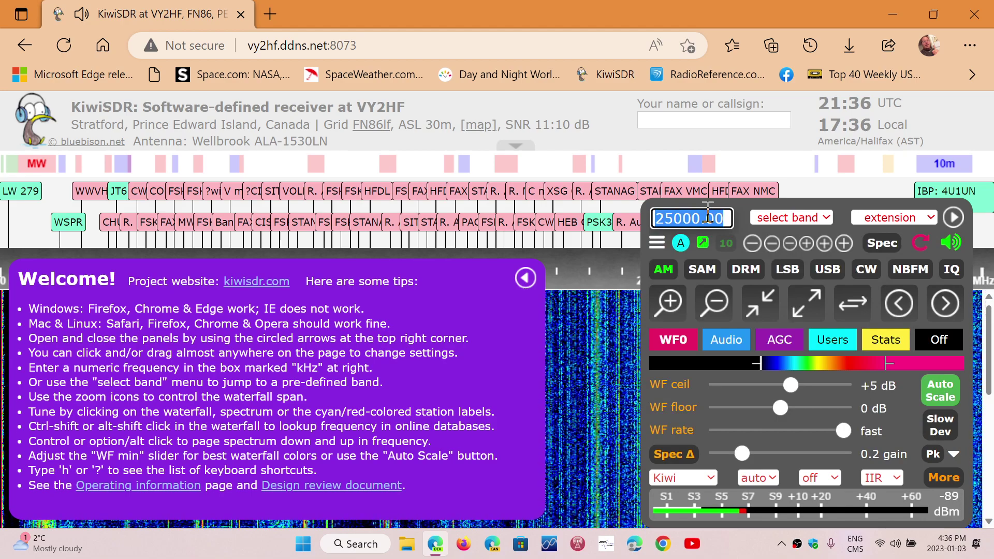
Retune to 15000 kHz and finally to 3330 kHz
left_click(704, 218)
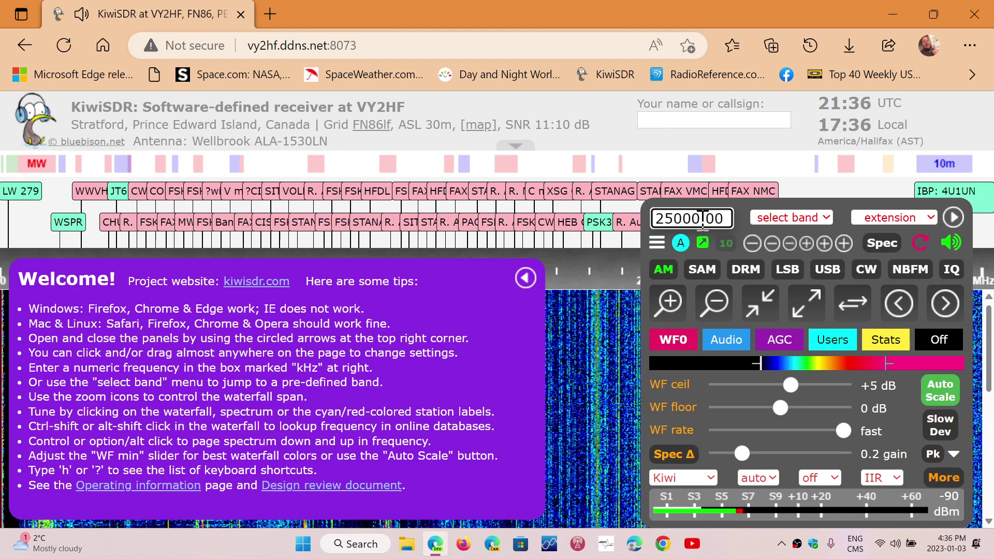
double_click(704, 217)
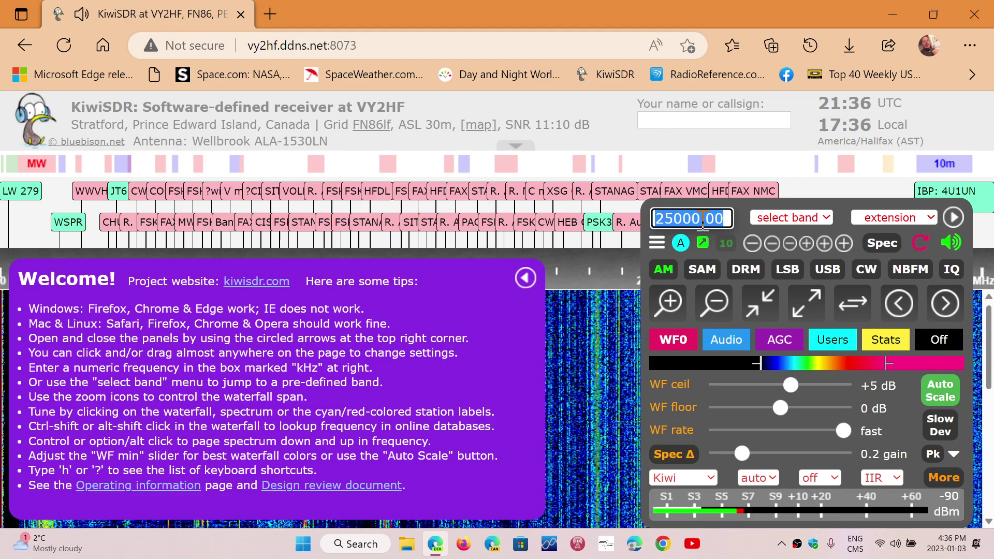
type("15000")
key("Return")
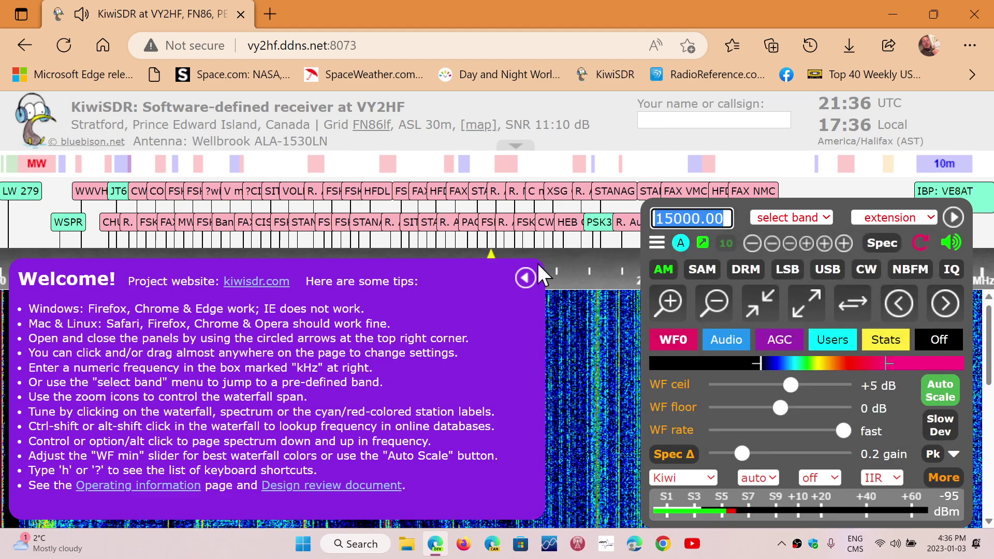
left_click(682, 219)
double_click(685, 220)
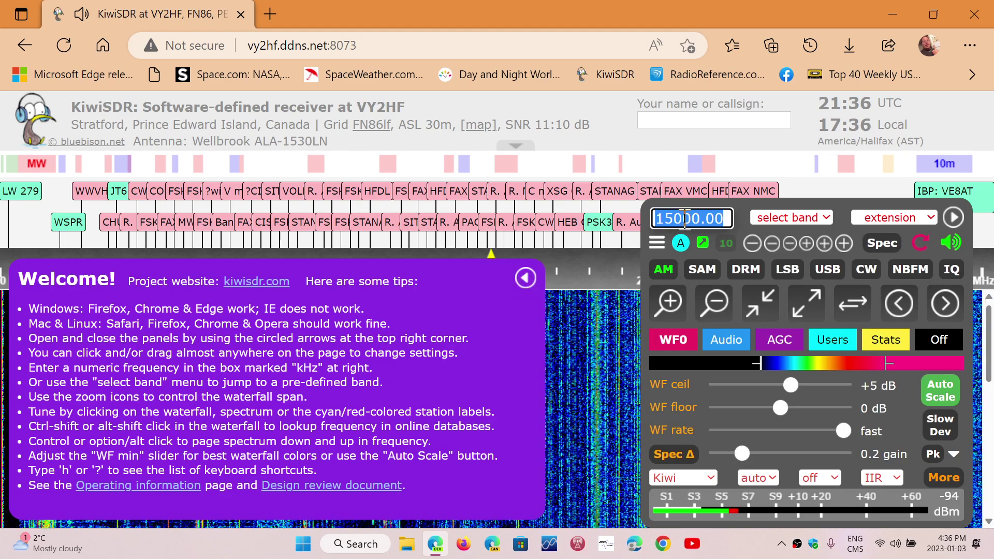
type("3330")
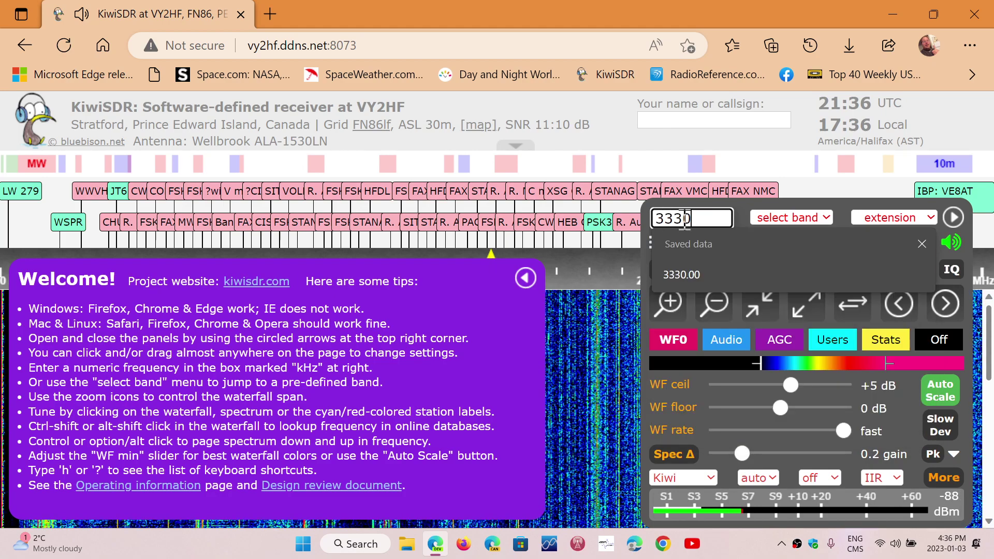
key("Return")
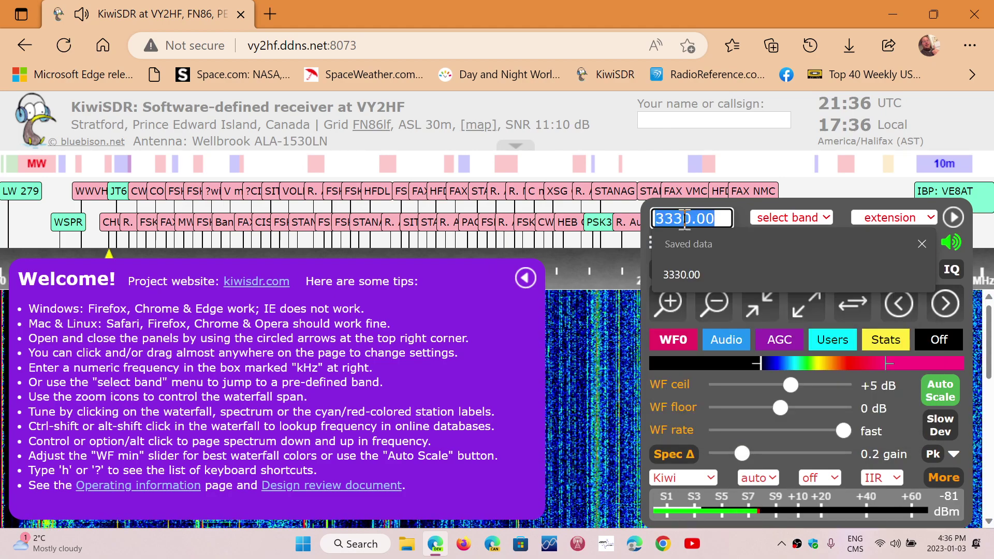
Dismiss the welcome panel and zoom the waterfall onto the 80m band, about 3.3–4.6 MHz
left_click(526, 279)
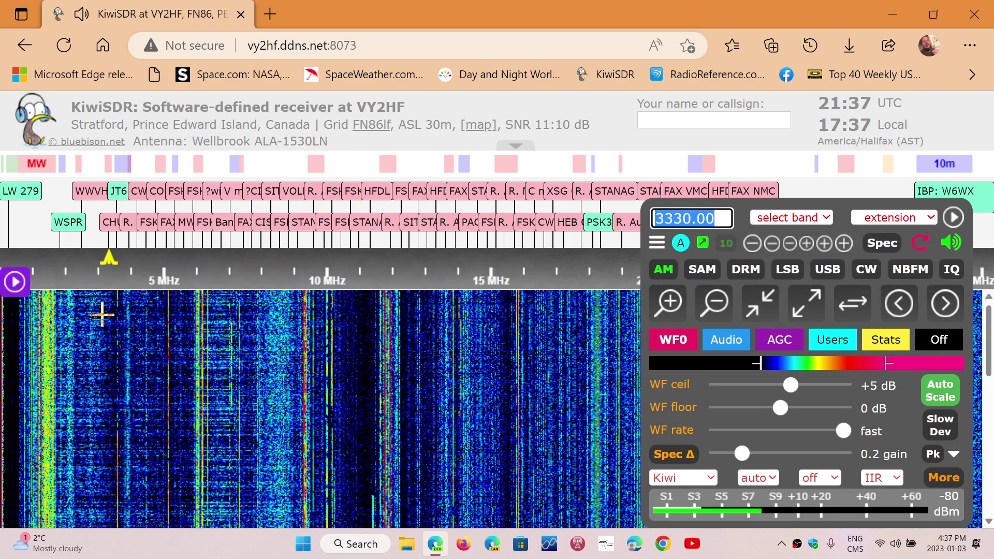
scroll(98, 321, "up", 5)
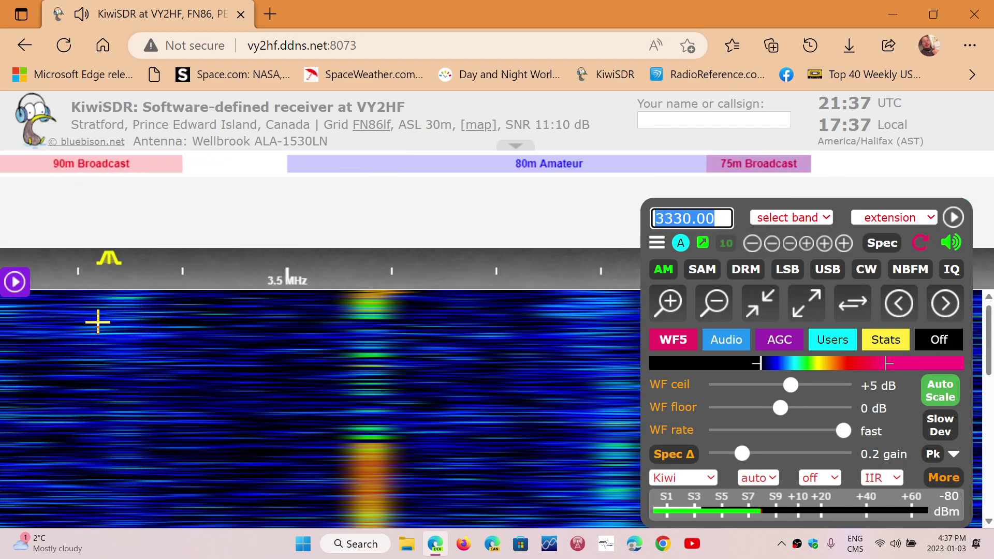
scroll(98, 323, "down", 5)
scroll(98, 322, "up", 3)
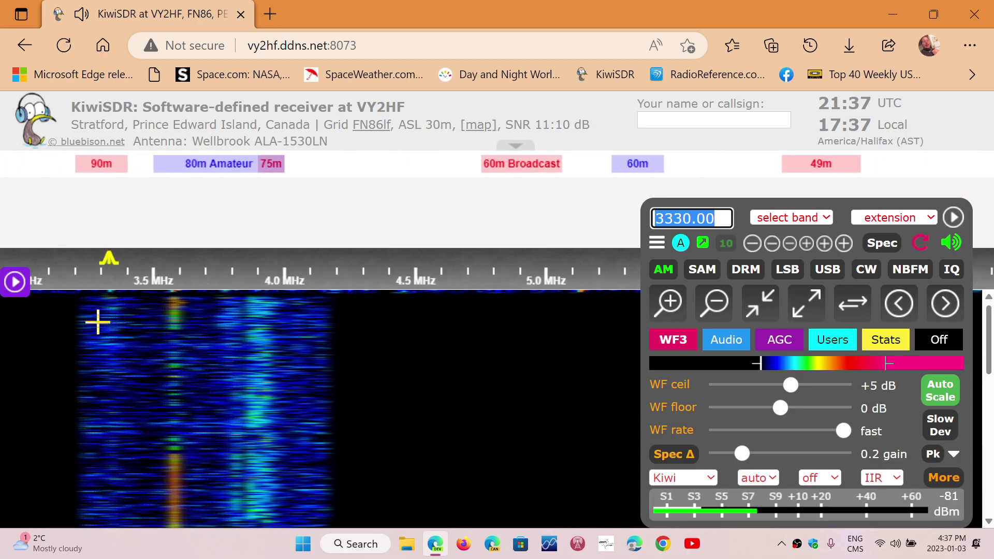
scroll(97, 323, "down", 1)
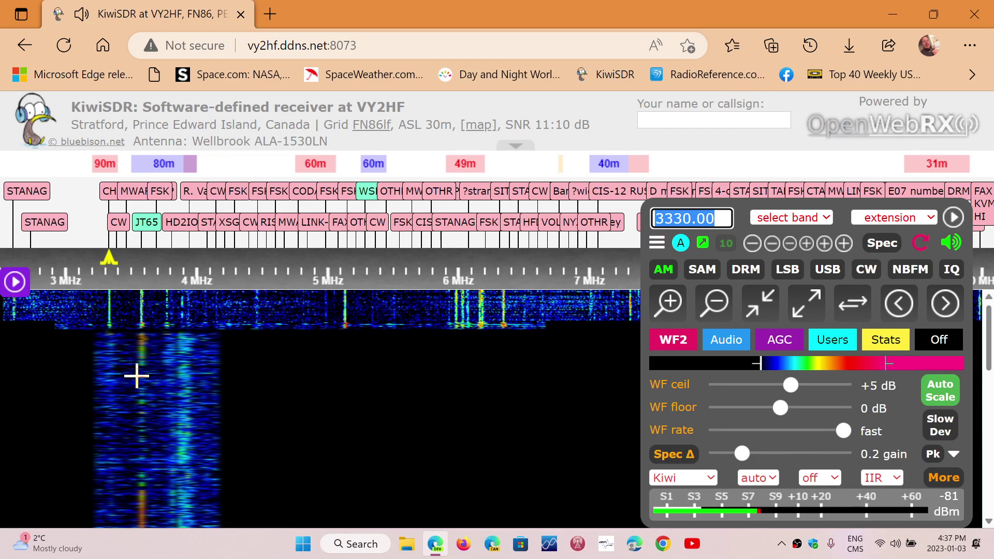
scroll(136, 375, "up", 2)
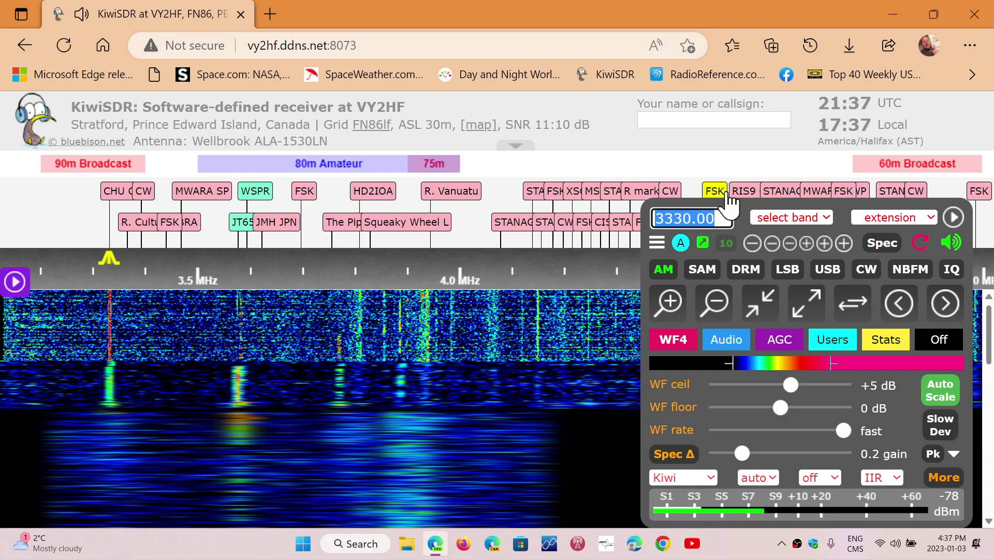
Choose the 4558 kHz marker beacon from the MARKERS band presets and switch to USB
left_click(823, 220)
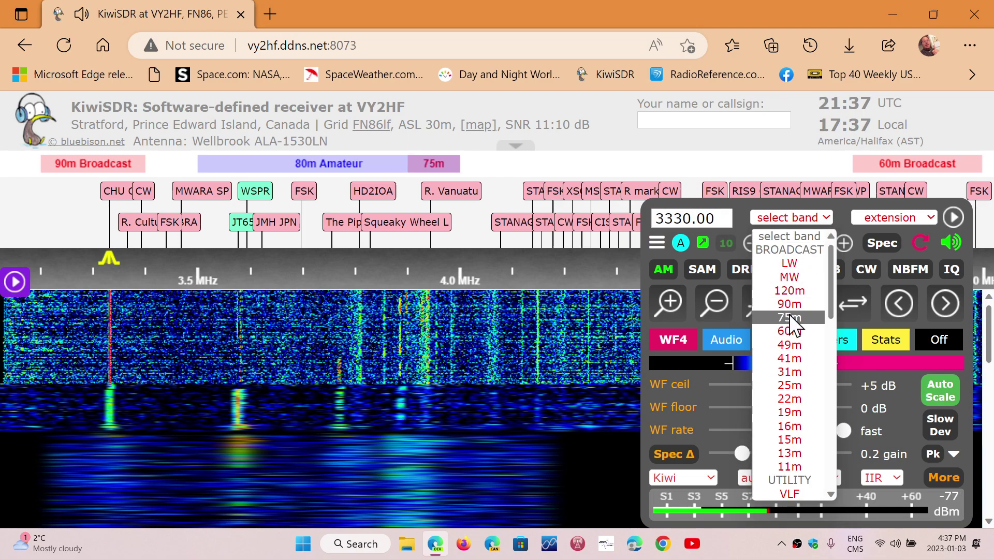
scroll(791, 319, "down", 4)
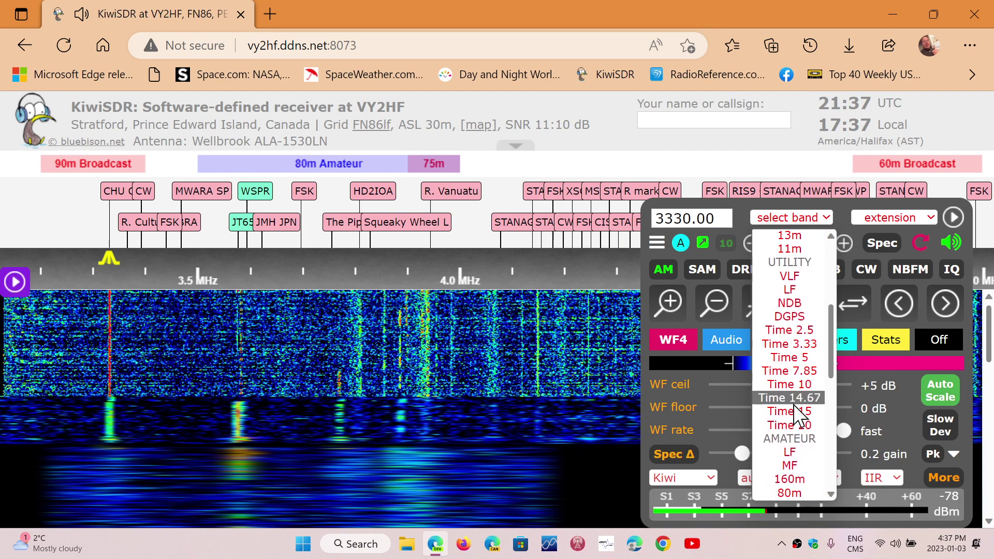
scroll(796, 412, "down", 2)
scroll(789, 383, "down", 4)
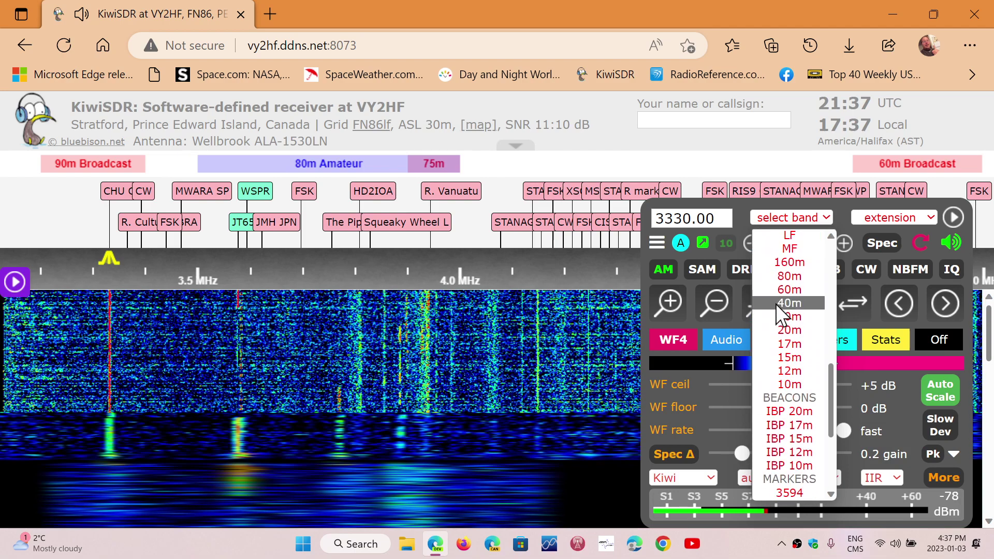
scroll(797, 430, "down", 3)
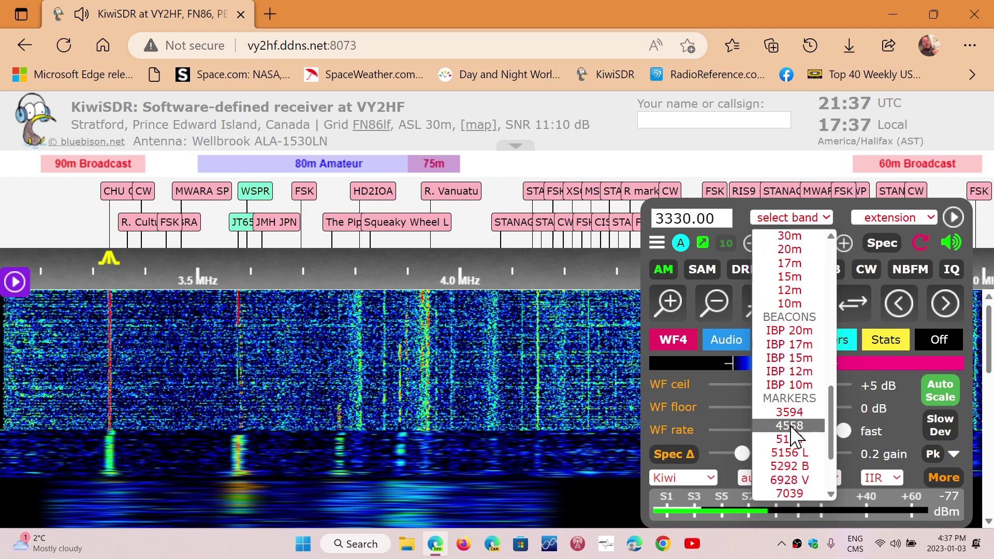
scroll(791, 435, "down", 3)
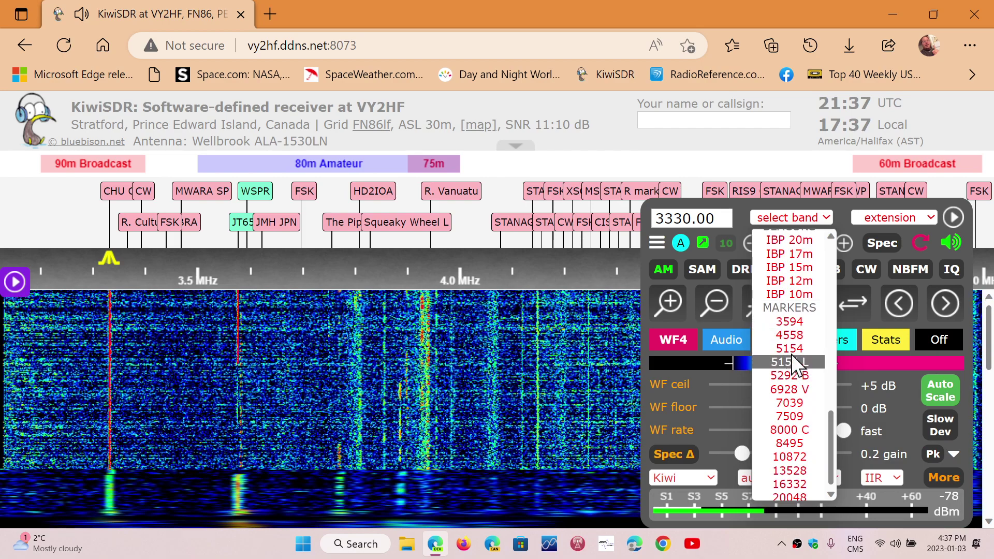
left_click(794, 334)
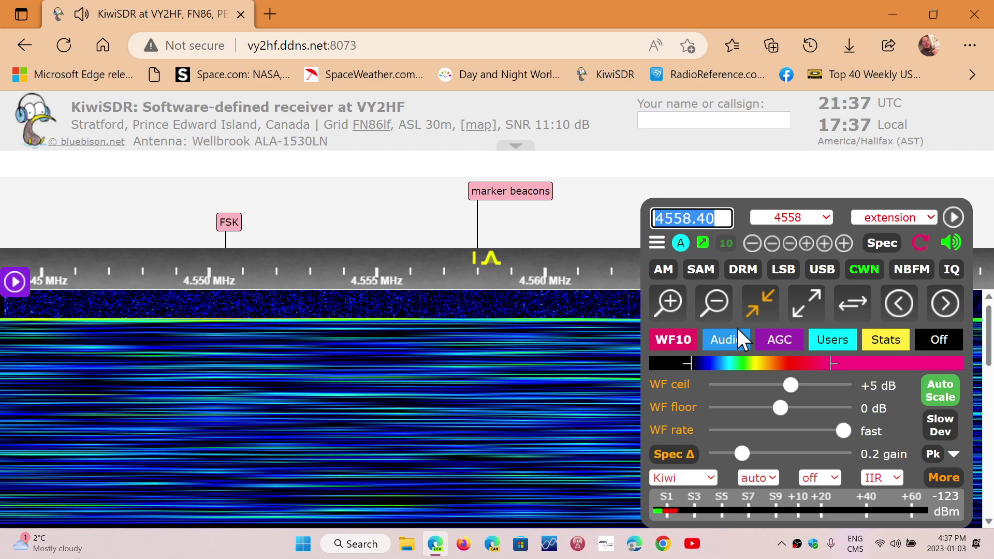
left_click(826, 268)
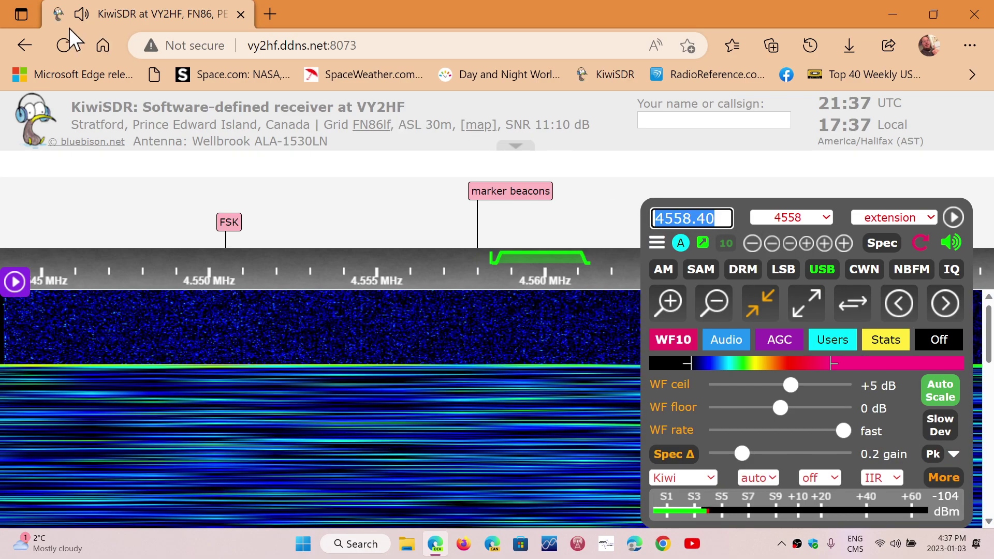
Go back to the receiver map, pan across Africa, North America and Canada, then zoom out to the world
left_click(25, 45)
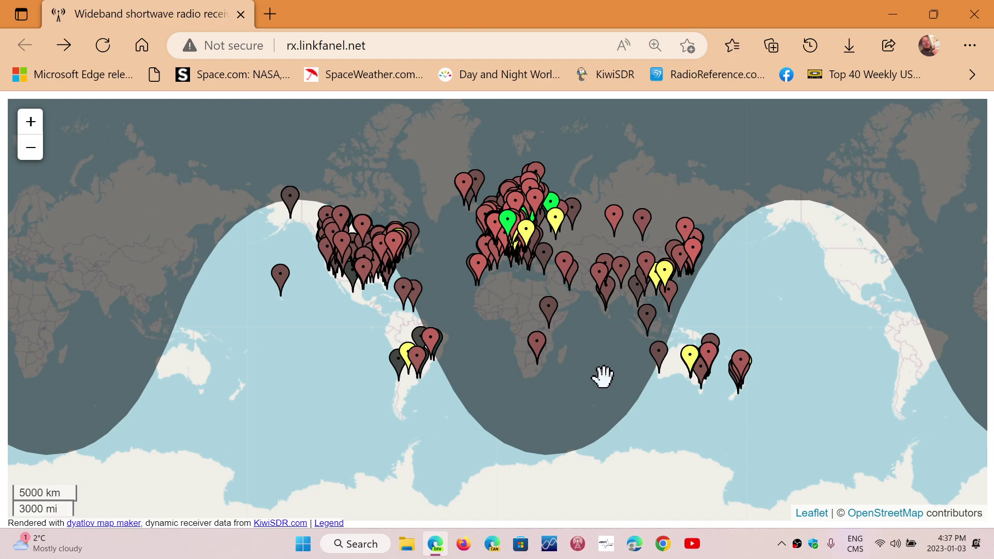
scroll(602, 376, "up", 3)
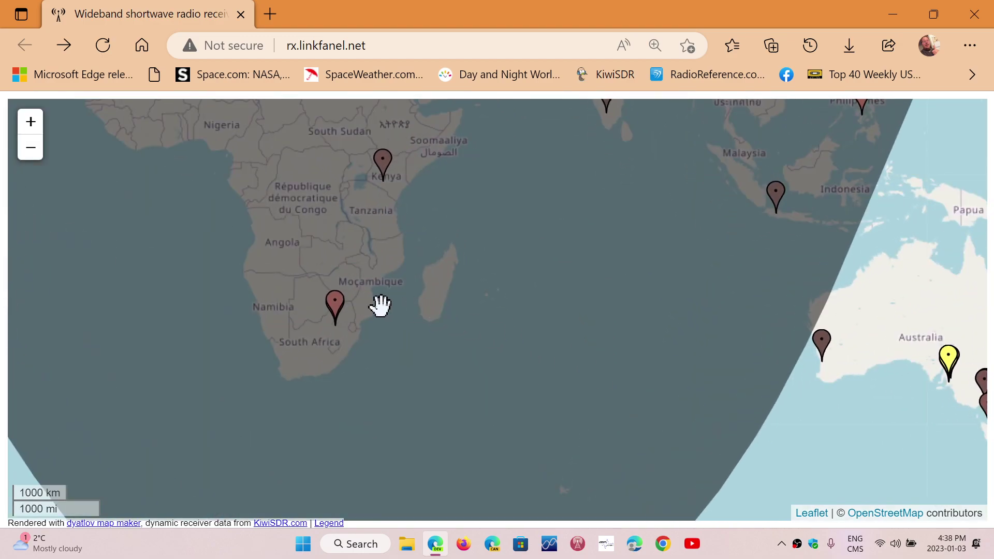
left_click_drag(381, 306, 633, 493)
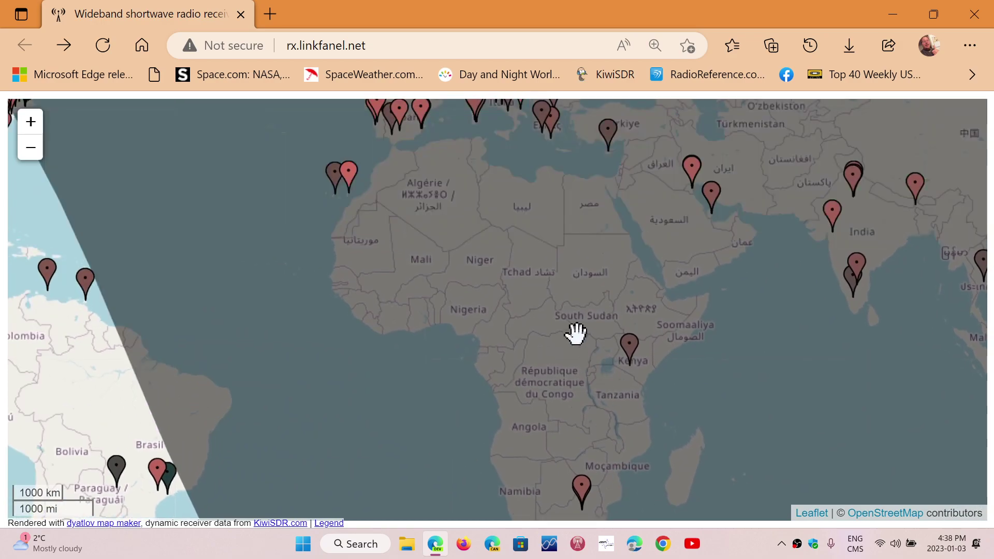
left_click_drag(501, 304, 659, 444)
left_click_drag(362, 326, 604, 331)
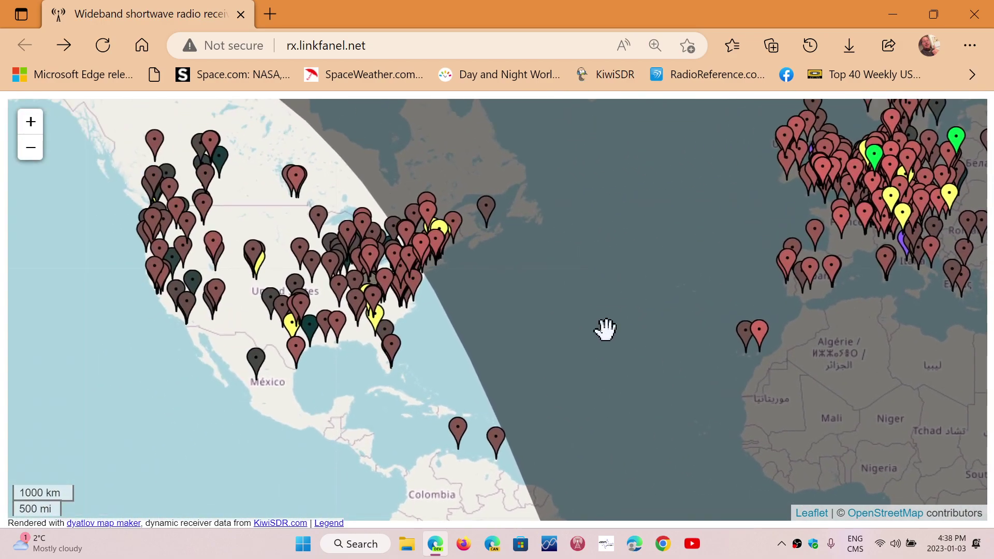
left_click_drag(587, 296, 572, 395)
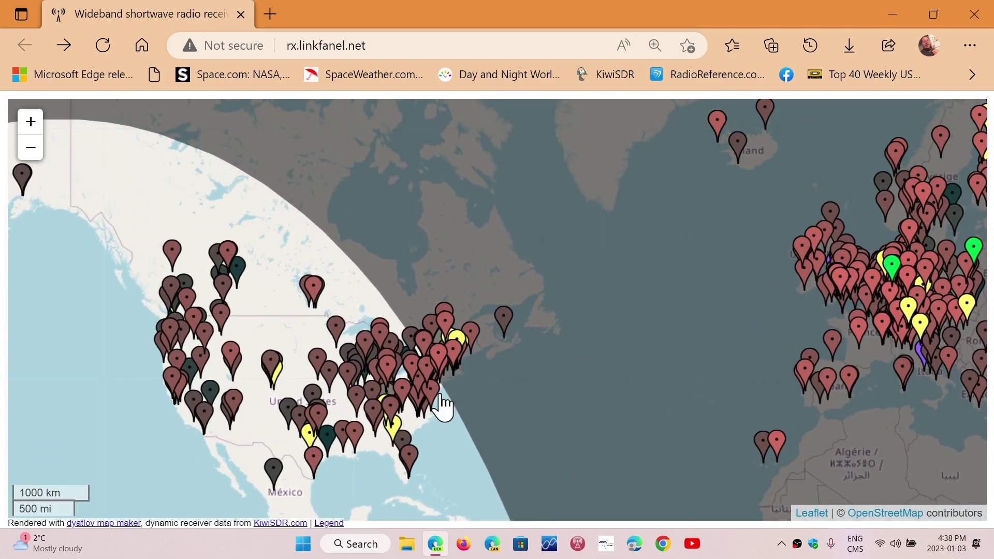
scroll(664, 347, "down", 1)
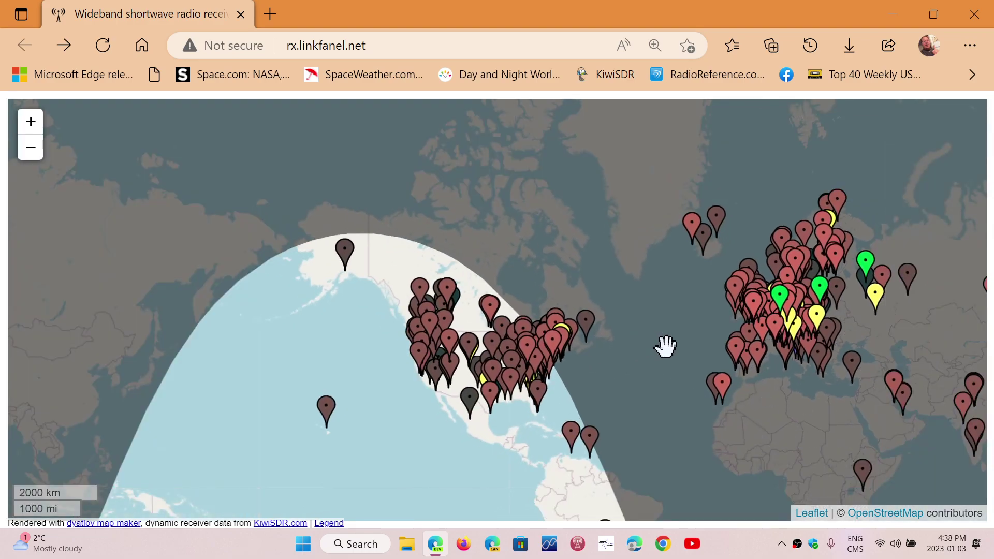
scroll(664, 346, "down", 1)
left_click_drag(628, 351, 361, 297)
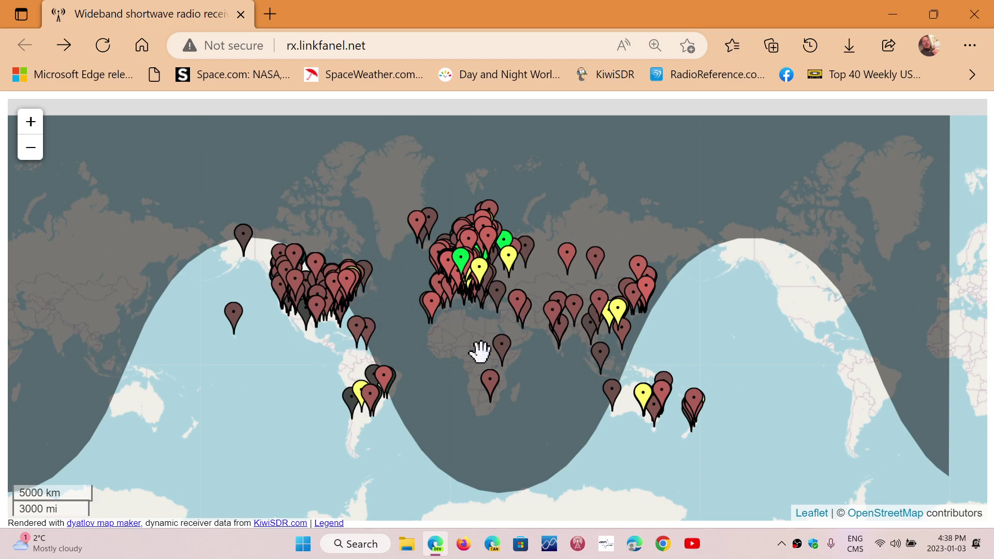
left_click(391, 45)
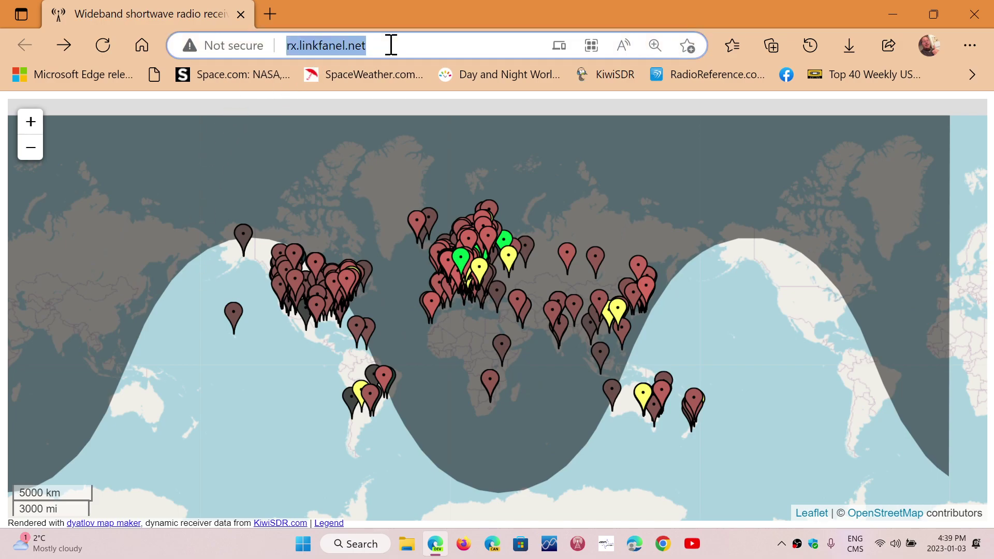